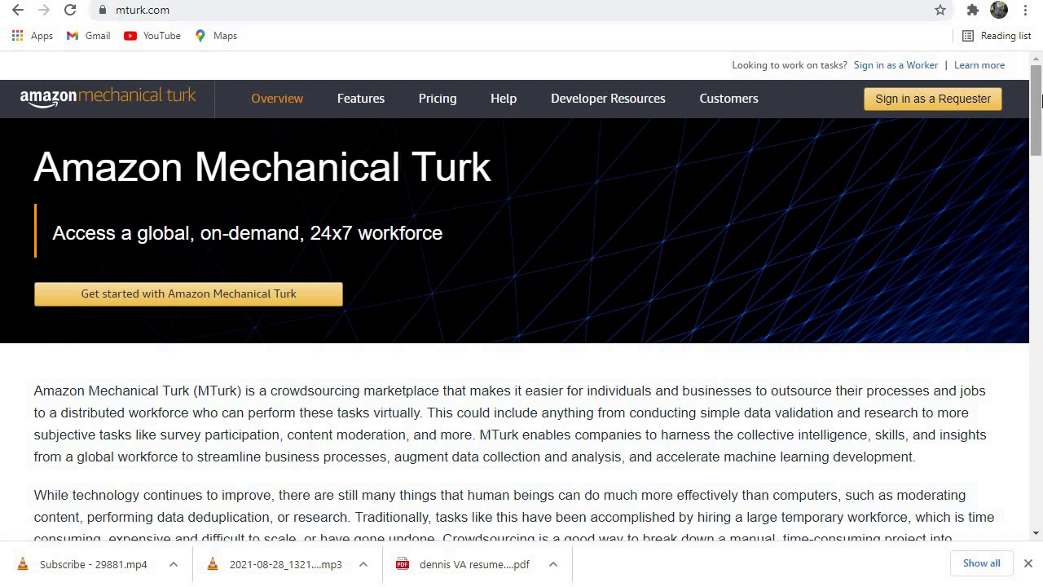
- Go back to the Get Started page showing the Requester and Worker account options
{"action": "scroll", "coordinate": [1040, 98], "scroll_direction": "down", "scroll_amount": 1}
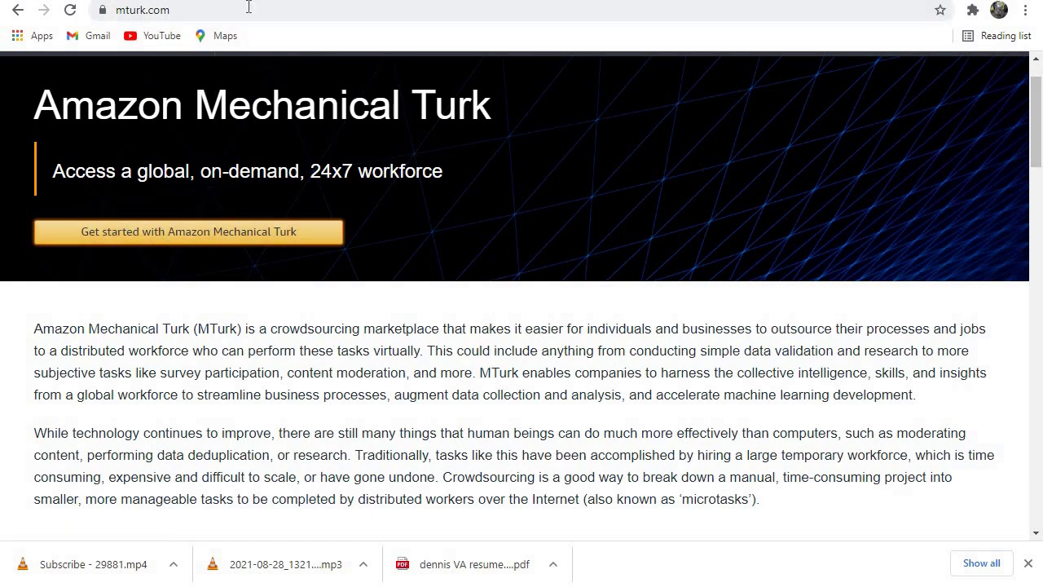
{"action": "key", "text": "alt+Left"}
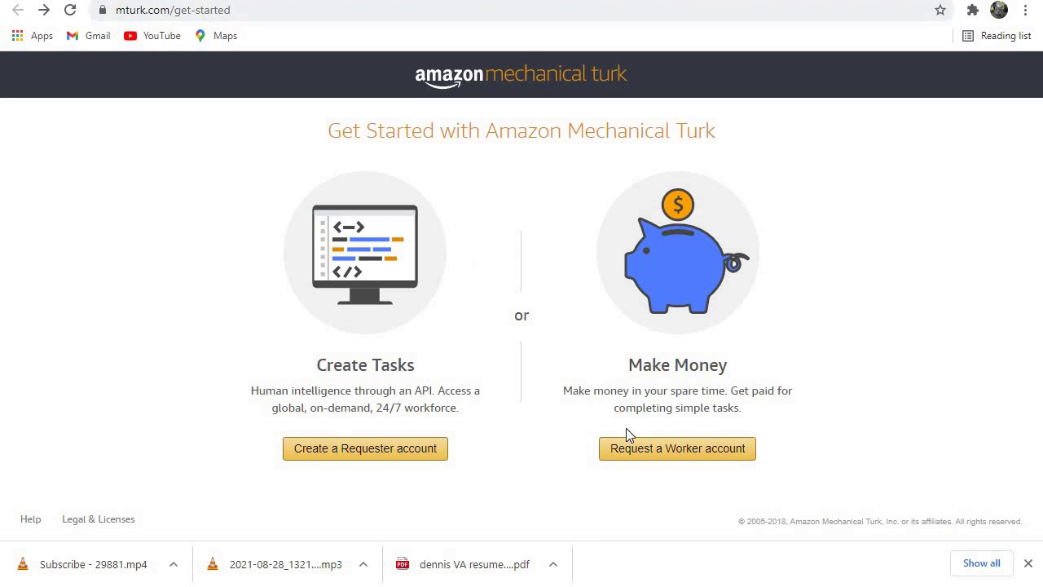
- Request a Worker account, view the Amazon Create account form, and reach the 801 HIT Groups listing
{"action": "left_click", "coordinate": [652, 448]}
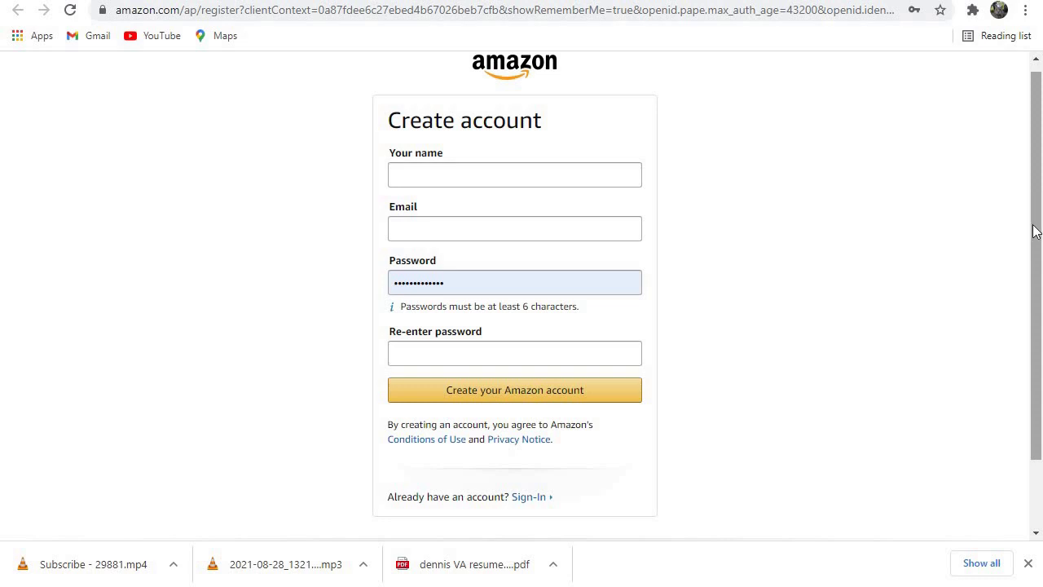
{"action": "left_click_drag", "start_coordinate": [1034, 233], "coordinate": [1034, 255]}
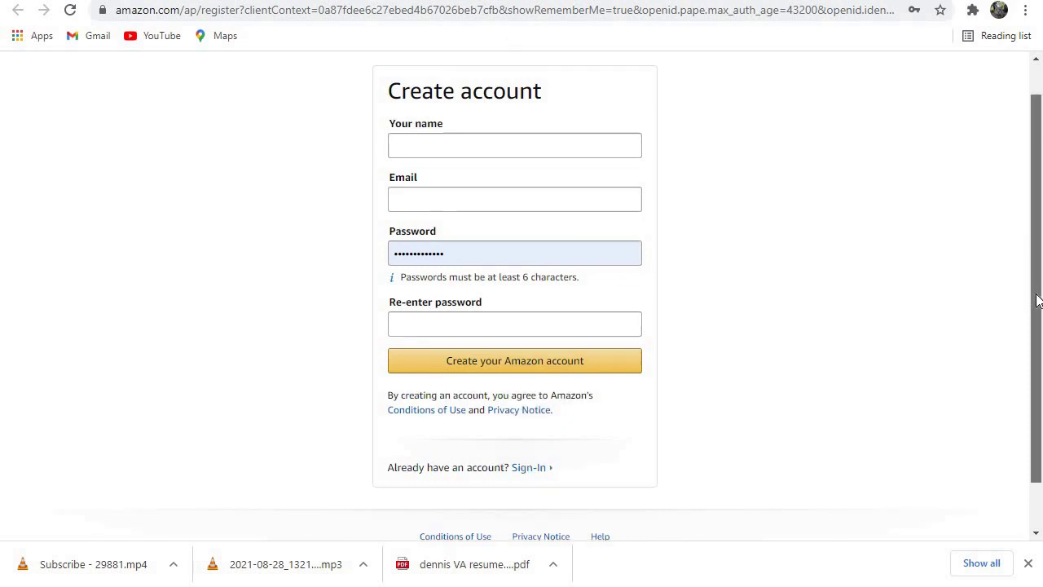
{"action": "mouse_move", "coordinate": [1036, 292]}
{"action": "left_mouse_down"}
{"action": "mouse_move", "coordinate": [1037, 300]}
{"action": "mouse_move", "coordinate": [1037, 283]}
{"action": "left_mouse_up"}
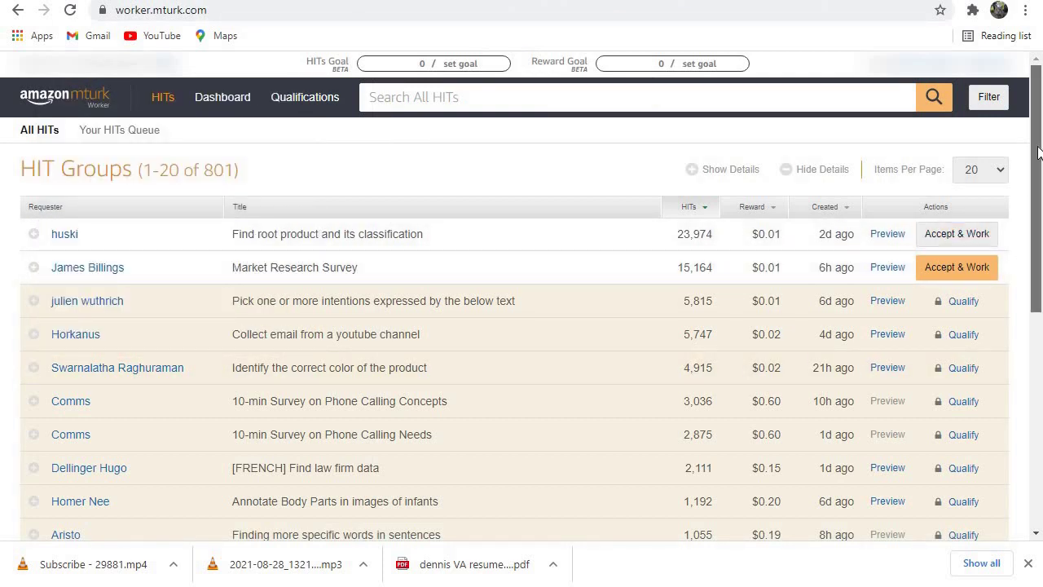
{"action": "left_click_drag", "start_coordinate": [1039, 153], "coordinate": [1039, 189]}
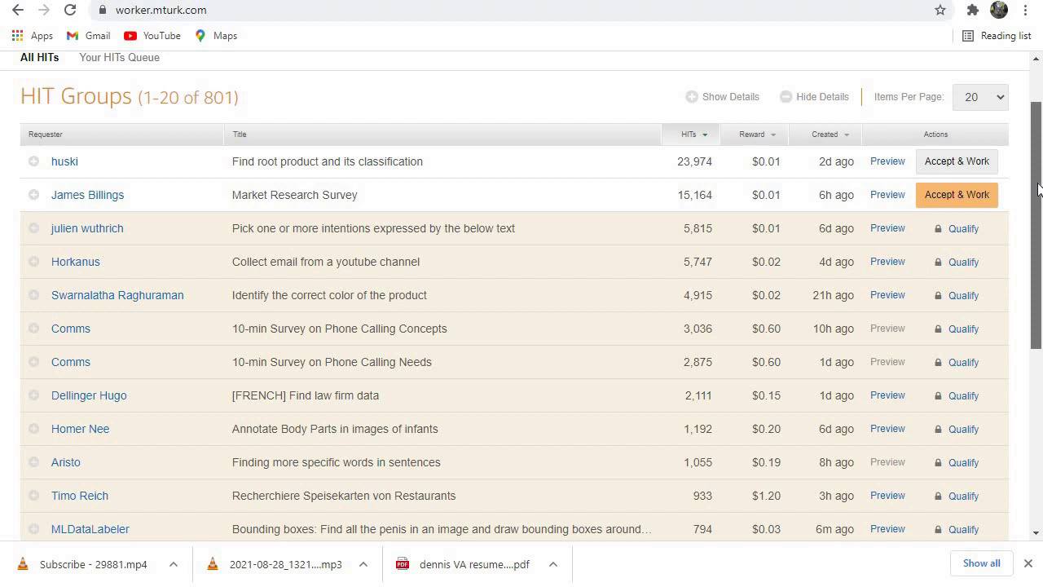
{"action": "left_click_drag", "start_coordinate": [1038, 189], "coordinate": [1038, 192]}
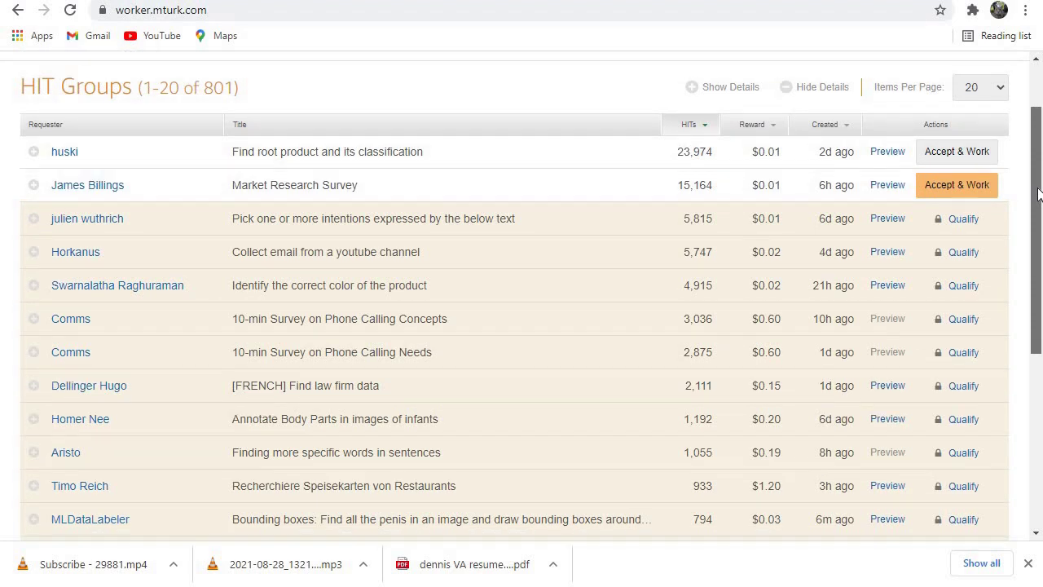
{"action": "left_click_drag", "start_coordinate": [1037, 192], "coordinate": [1036, 216]}
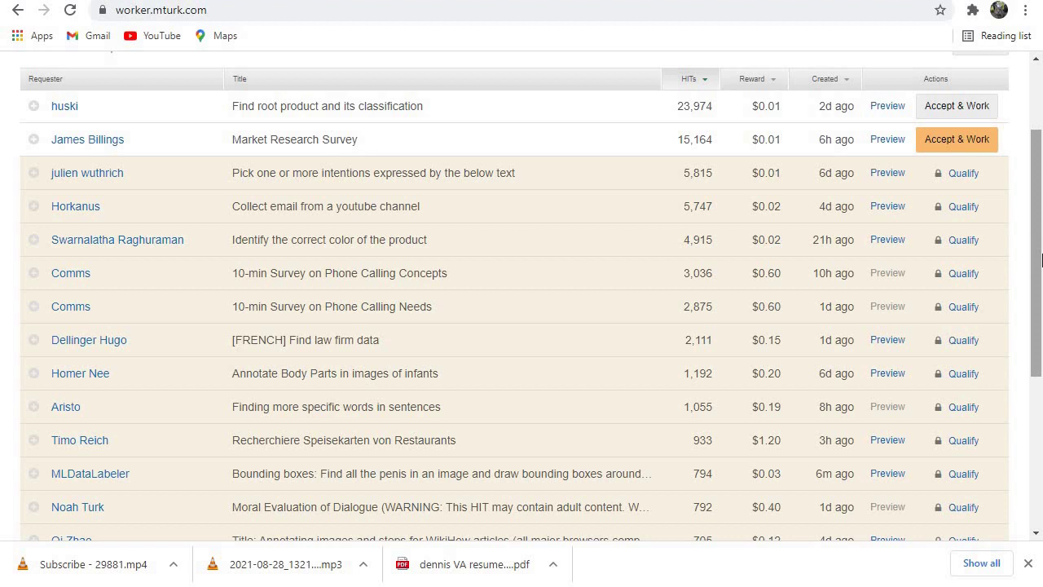
{"action": "mouse_move", "coordinate": [1041, 259]}
{"action": "left_mouse_down"}
{"action": "mouse_move", "coordinate": [1024, 364]}
{"action": "mouse_move", "coordinate": [1035, 291]}
{"action": "mouse_move", "coordinate": [1036, 358]}
{"action": "left_mouse_up"}
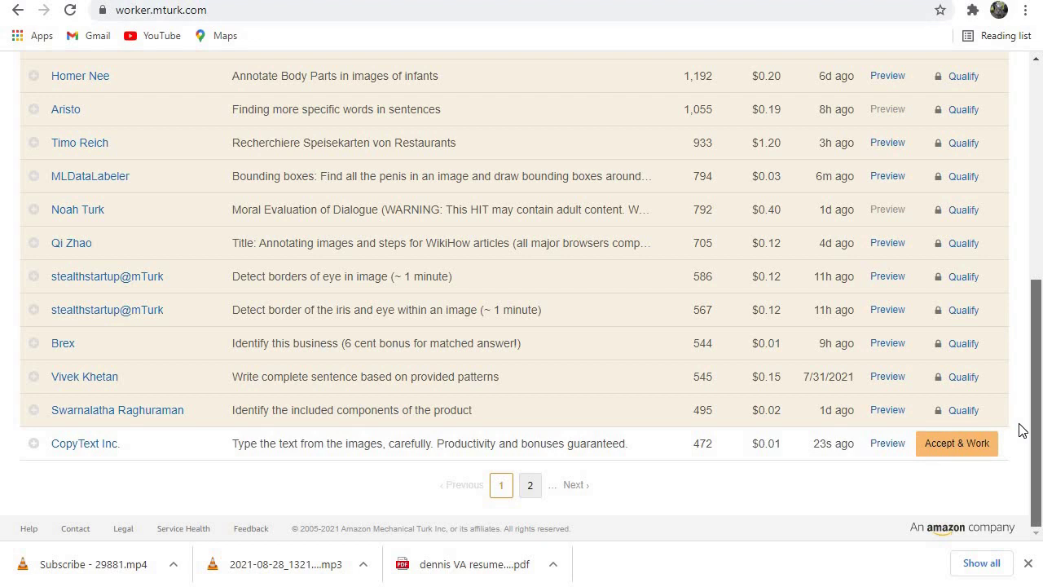
{"action": "left_click_drag", "start_coordinate": [1032, 424], "coordinate": [1038, 190]}
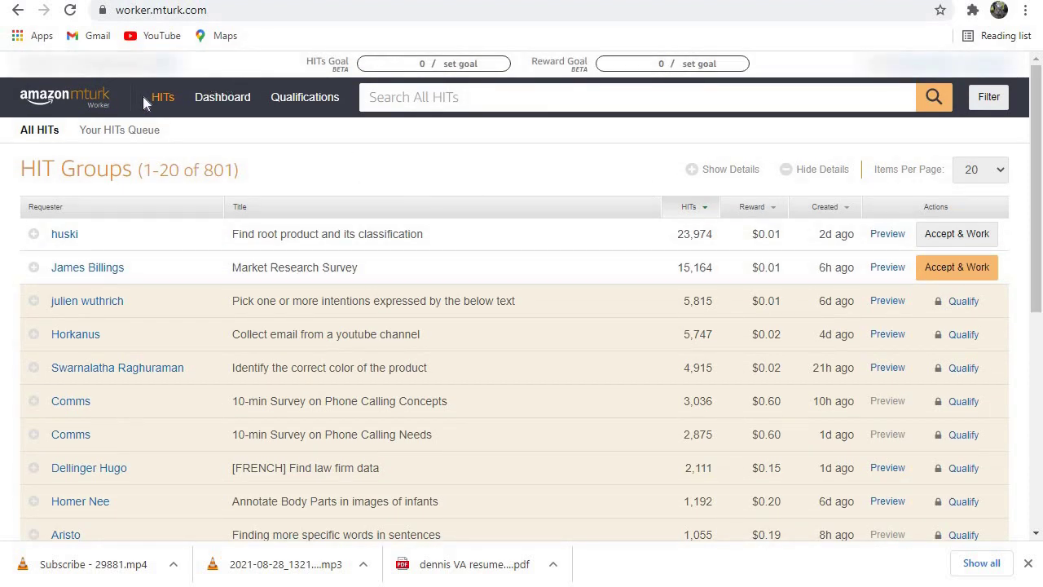
- Open the worker Dashboard and scroll its Overview showing zero submitted HITs and $0.00 earnings
{"action": "left_click", "coordinate": [221, 103]}
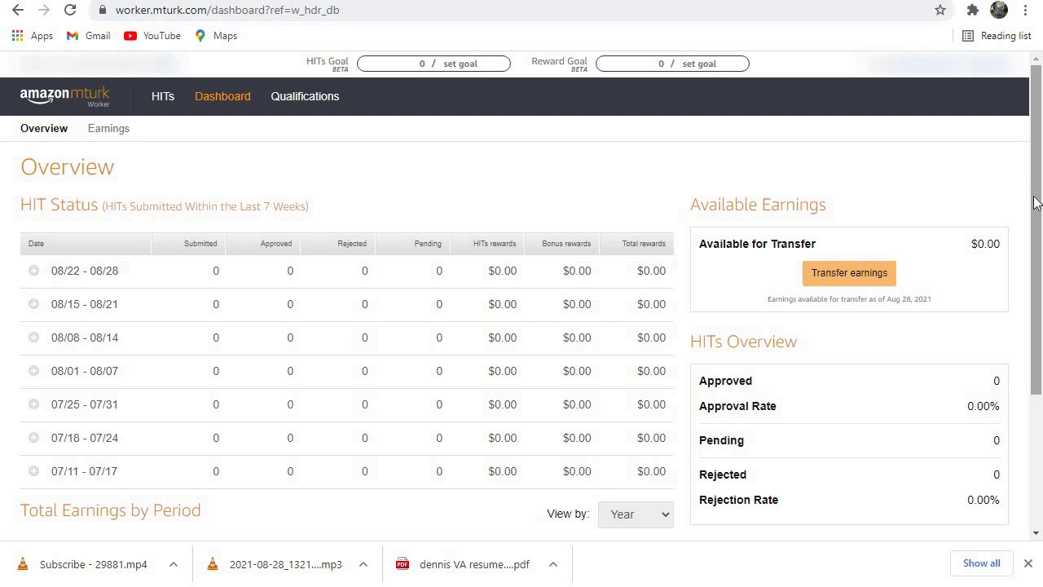
{"action": "left_click_drag", "start_coordinate": [1035, 203], "coordinate": [1038, 239]}
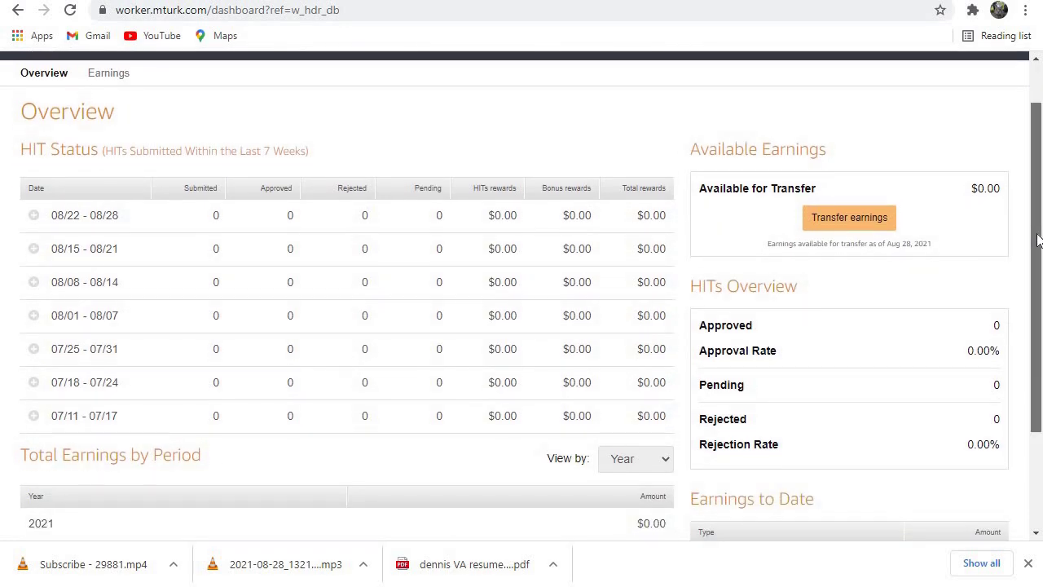
{"action": "left_click_drag", "start_coordinate": [1038, 238], "coordinate": [1038, 279]}
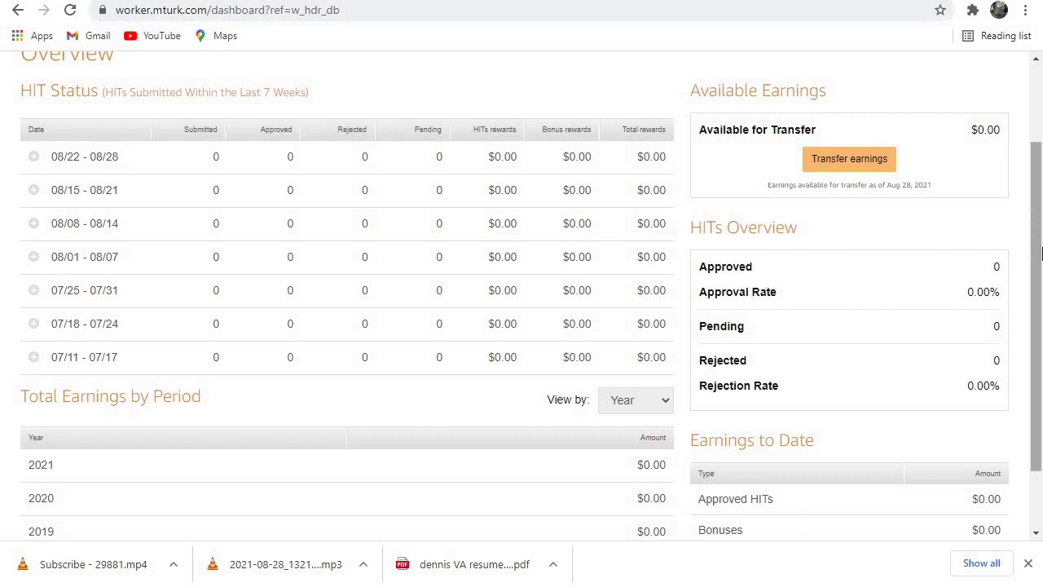
{"action": "left_click_drag", "start_coordinate": [1040, 287], "coordinate": [1039, 195]}
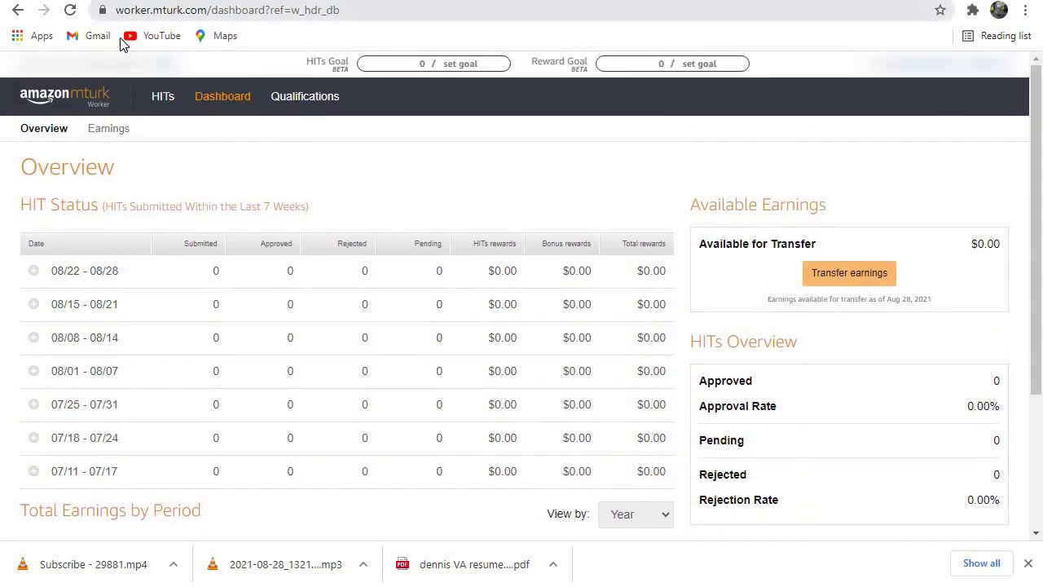
- Return to the HIT Groups list and scroll through the first 20 groups to the page links
{"action": "left_click", "coordinate": [161, 105]}
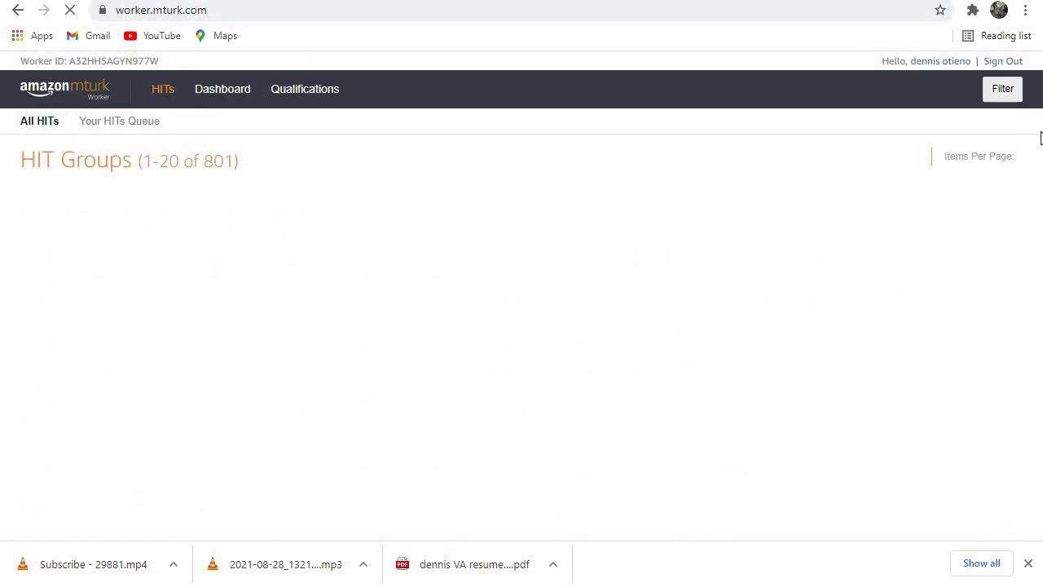
{"action": "mouse_move", "coordinate": [75, 334]}
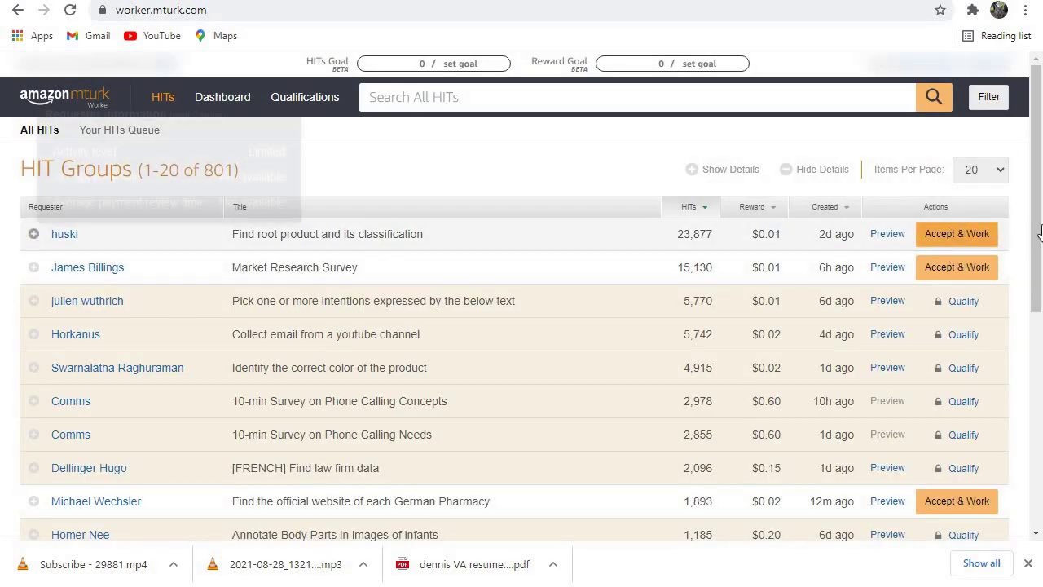
{"action": "scroll", "coordinate": [1041, 246], "scroll_direction": "down", "scroll_amount": 1}
{"action": "scroll", "coordinate": [1040, 246], "scroll_direction": "down", "scroll_amount": 1}
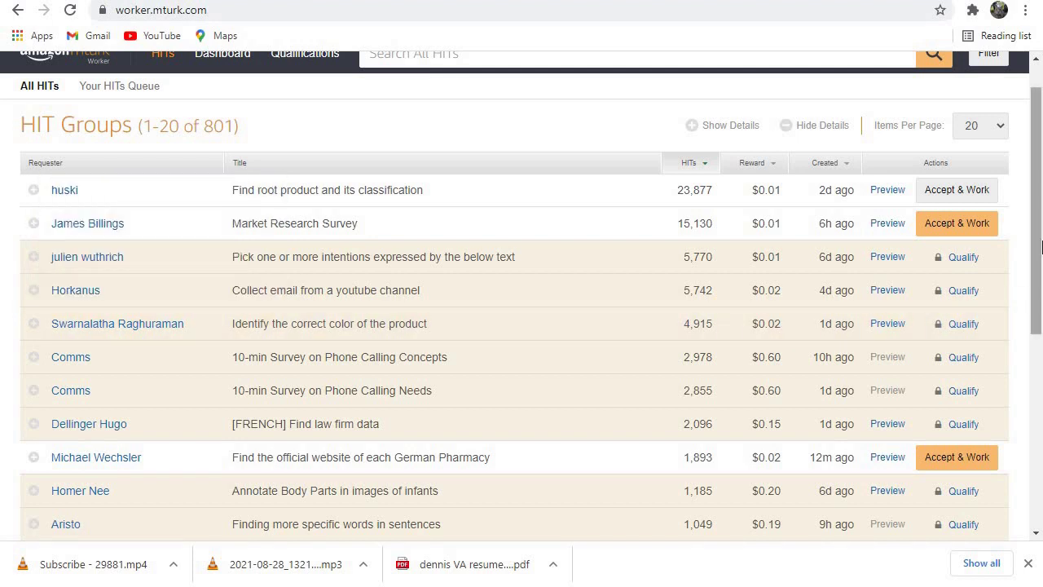
{"action": "left_click_drag", "start_coordinate": [1039, 252], "coordinate": [1040, 274]}
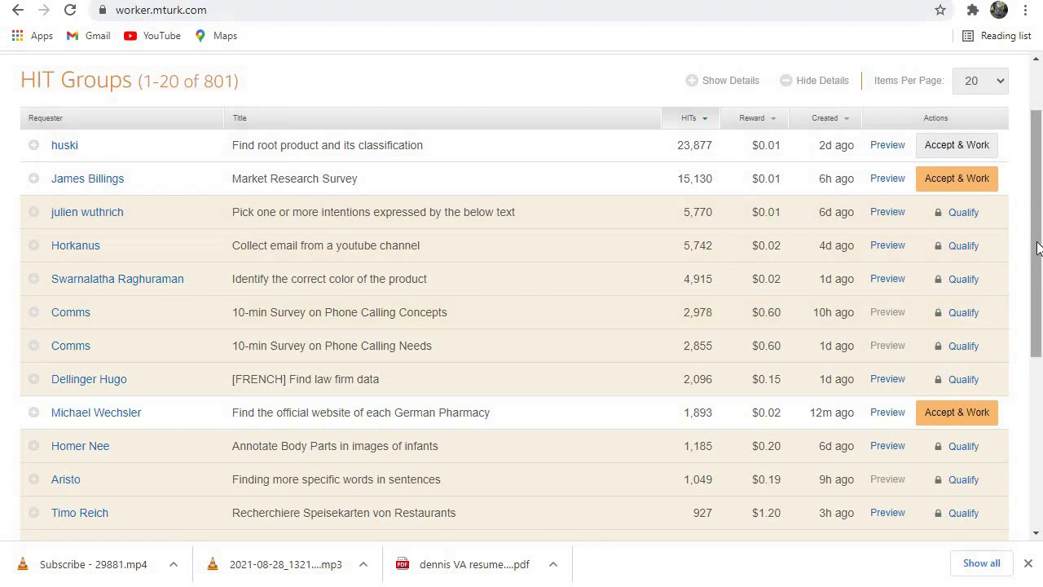
{"action": "scroll", "coordinate": [1039, 269], "scroll_direction": "down", "scroll_amount": 1}
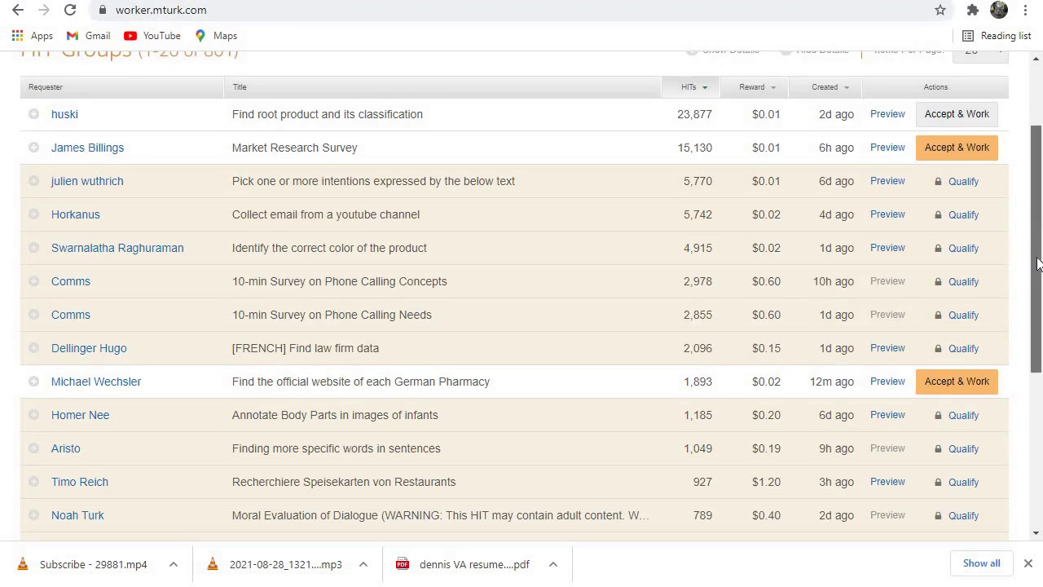
{"action": "mouse_move", "coordinate": [1040, 262]}
{"action": "left_mouse_down"}
{"action": "mouse_move", "coordinate": [1022, 391]}
{"action": "mouse_move", "coordinate": [1026, 440]}
{"action": "left_mouse_up"}
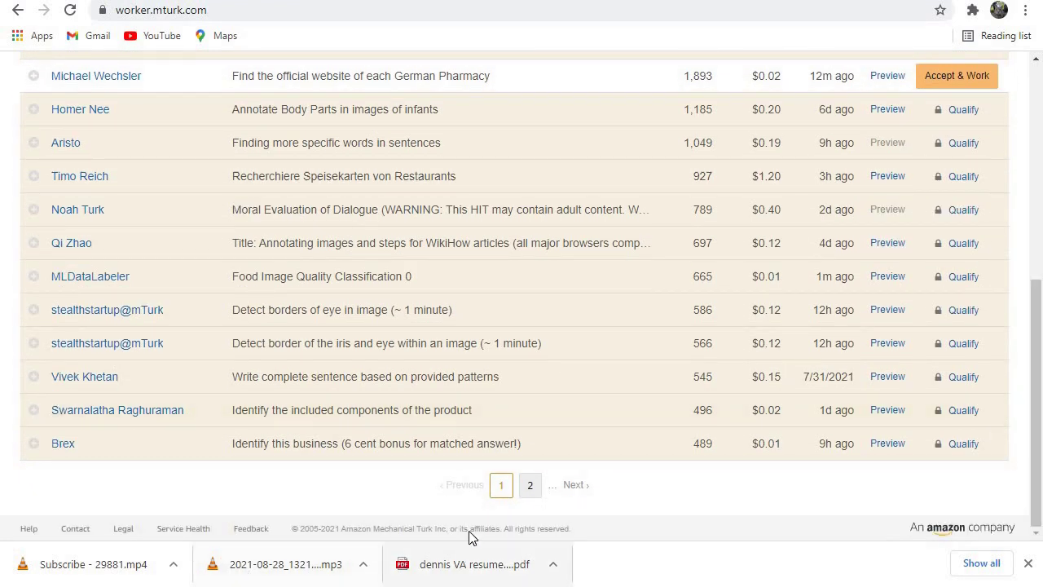
- Move to page 2 of the HIT Groups list and scroll through entries 21–40 of 802
{"action": "left_click", "coordinate": [525, 490]}
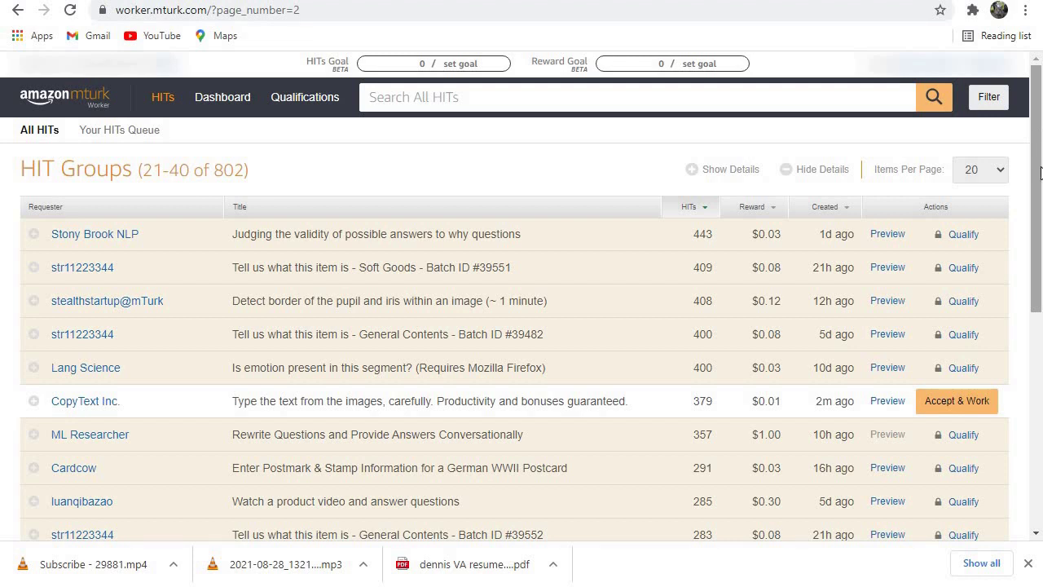
{"action": "left_click_drag", "start_coordinate": [1040, 175], "coordinate": [1039, 222]}
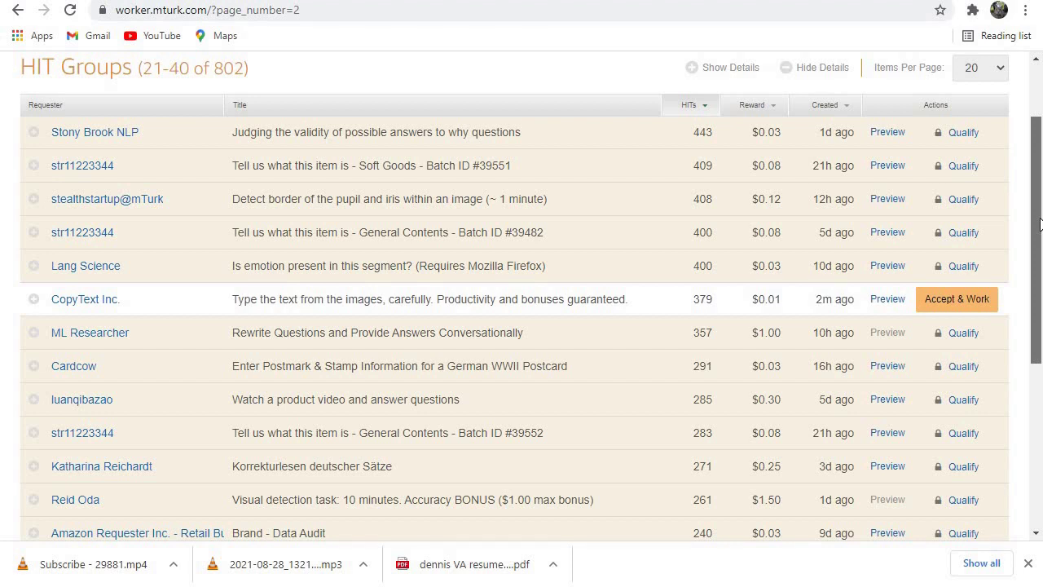
{"action": "left_click_drag", "start_coordinate": [1039, 224], "coordinate": [1040, 226]}
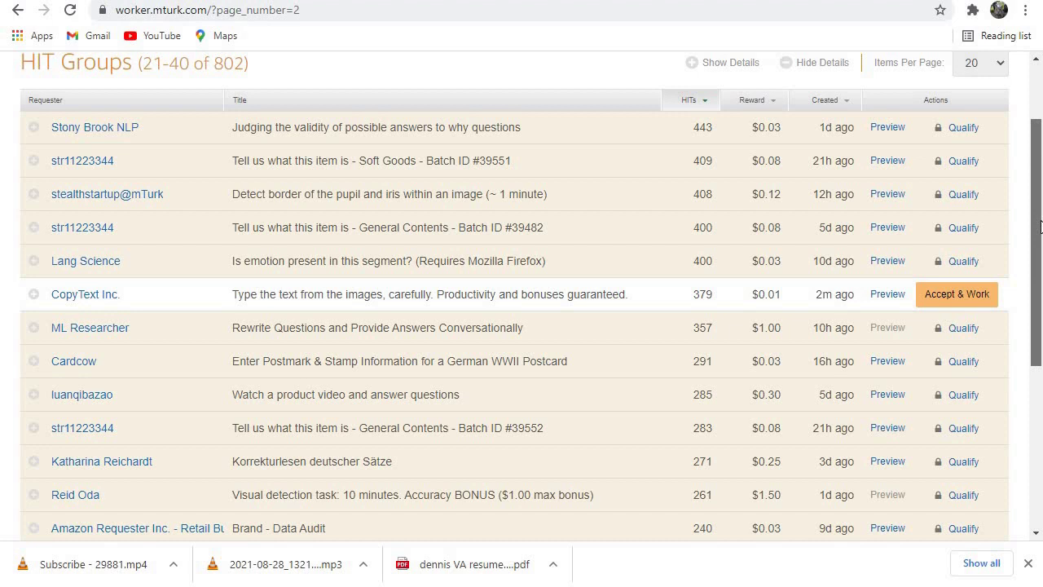
{"action": "left_click_drag", "start_coordinate": [1040, 226], "coordinate": [1039, 227]}
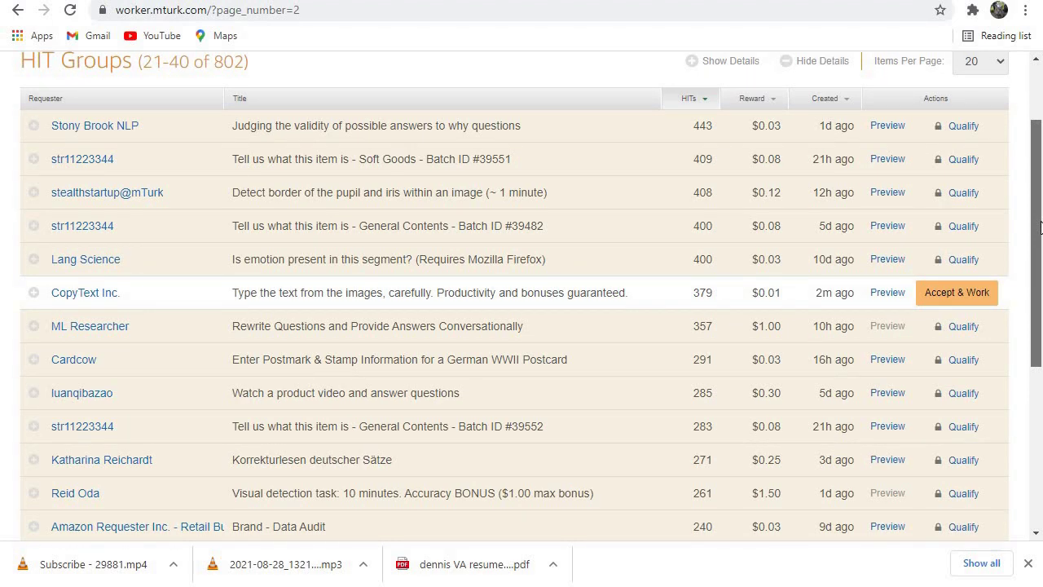
{"action": "mouse_move", "coordinate": [1039, 228]}
{"action": "left_mouse_down"}
{"action": "mouse_move", "coordinate": [1037, 149]}
{"action": "mouse_move", "coordinate": [1037, 232]}
{"action": "mouse_move", "coordinate": [1037, 205]}
{"action": "mouse_move", "coordinate": [1031, 226]}
{"action": "left_mouse_up"}
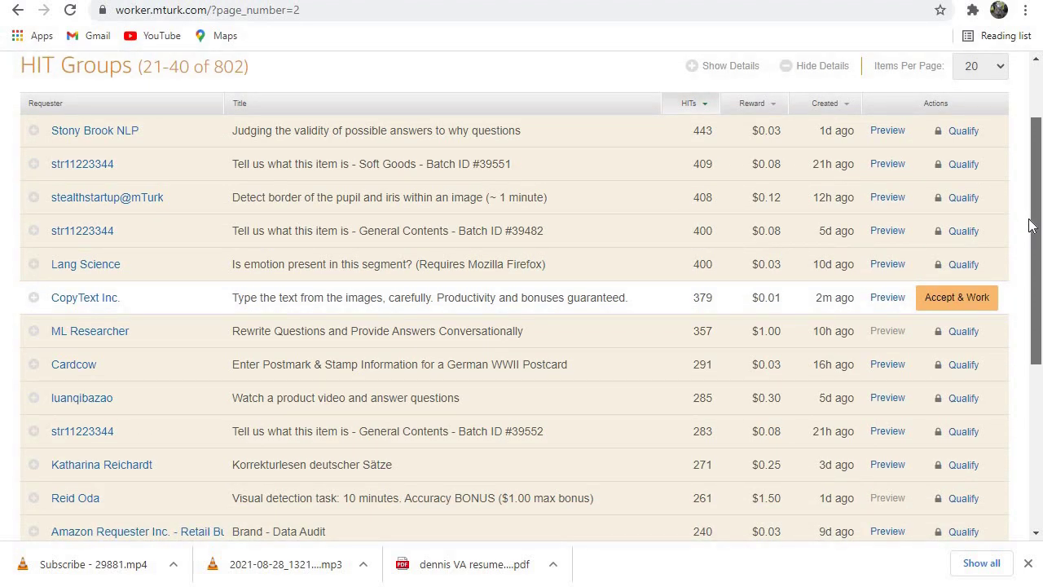
{"action": "mouse_move", "coordinate": [1031, 225]}
{"action": "left_mouse_down"}
{"action": "mouse_move", "coordinate": [1030, 250]}
{"action": "mouse_move", "coordinate": [1018, 140]}
{"action": "left_mouse_up"}
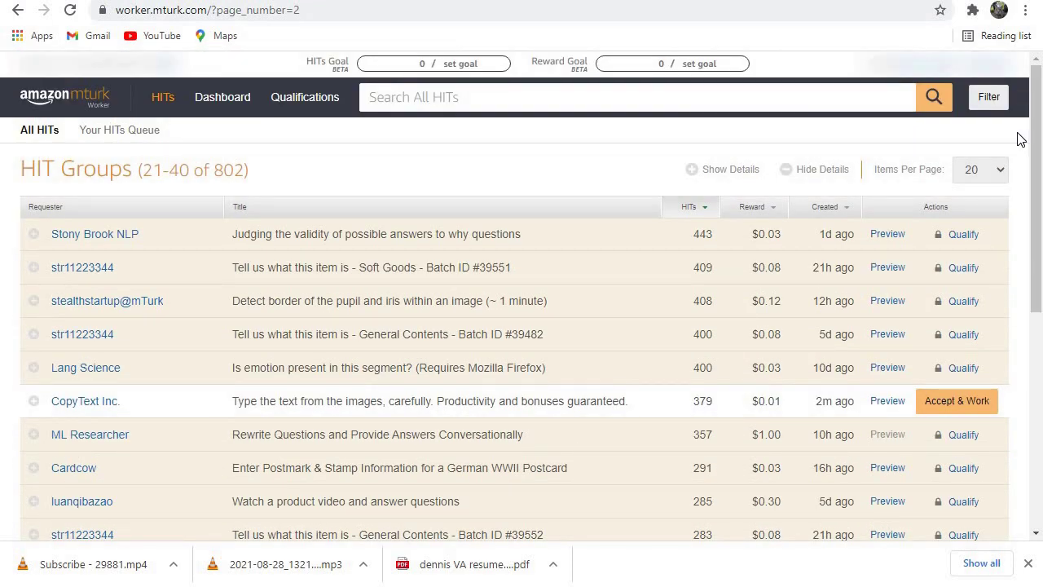